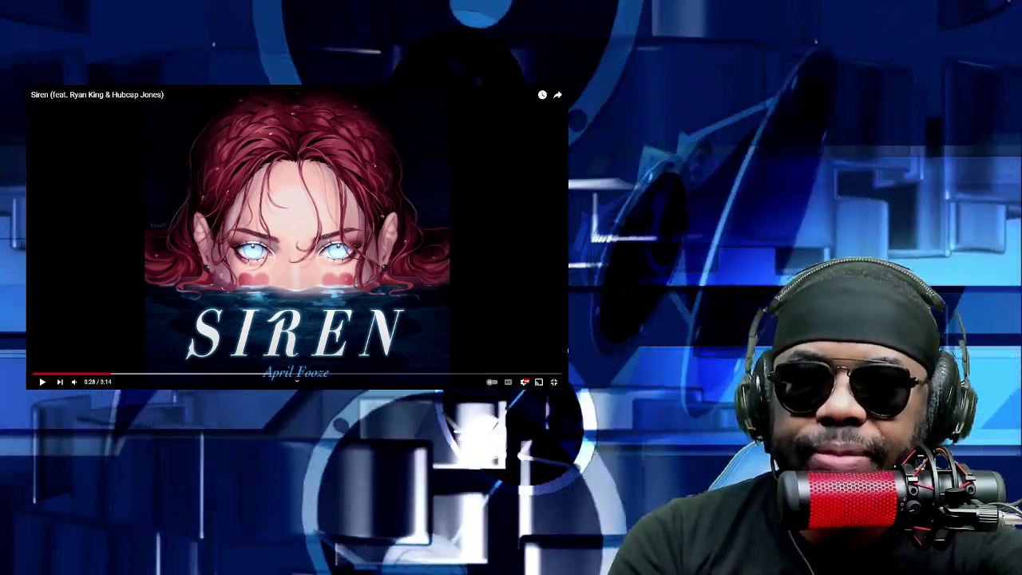
- Resume 'Siren' after each commentary pause (0:28, 1:19, 2:28) until past 2:29
key("space")
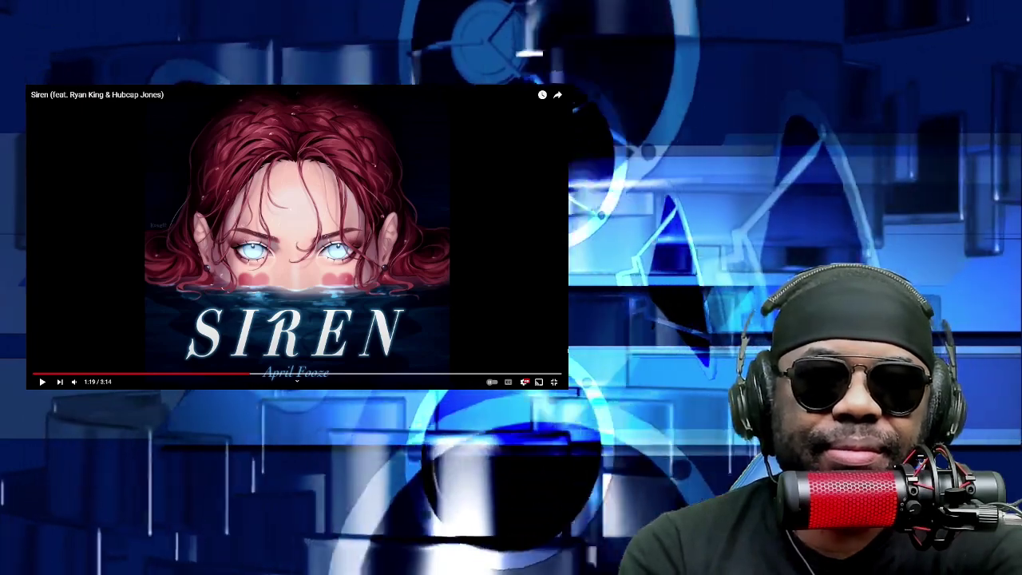
key("space")
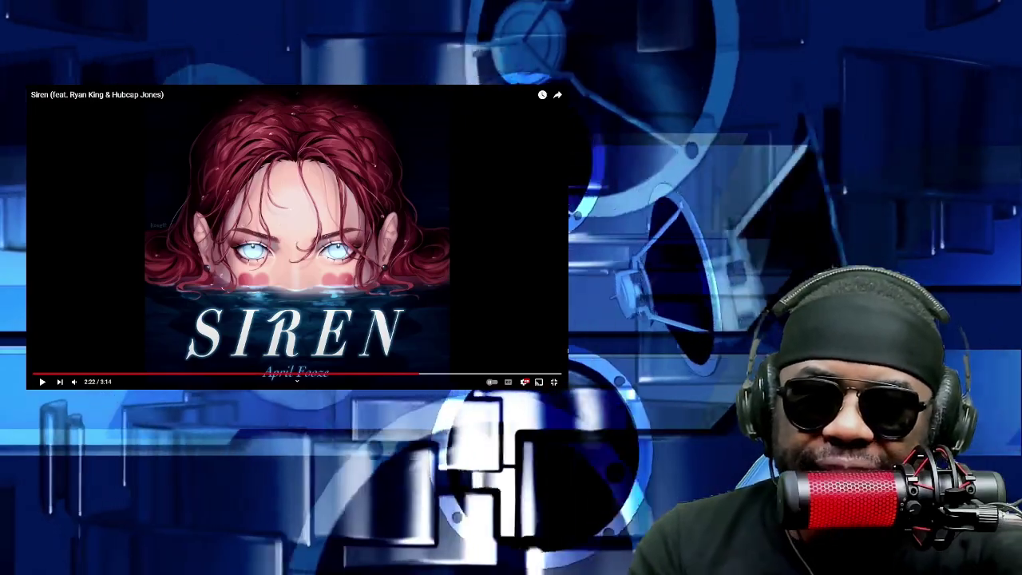
key("space")
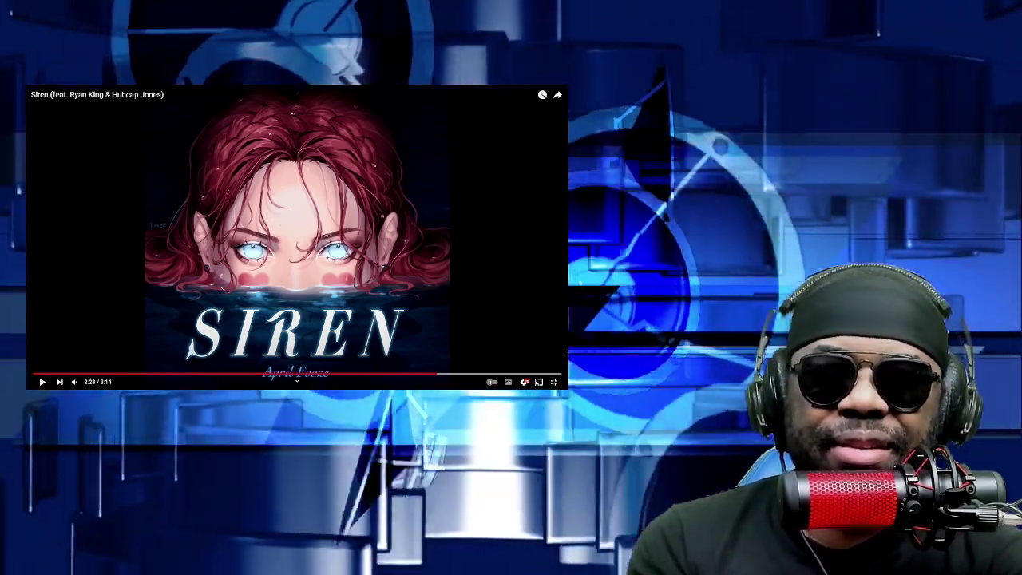
key("space")
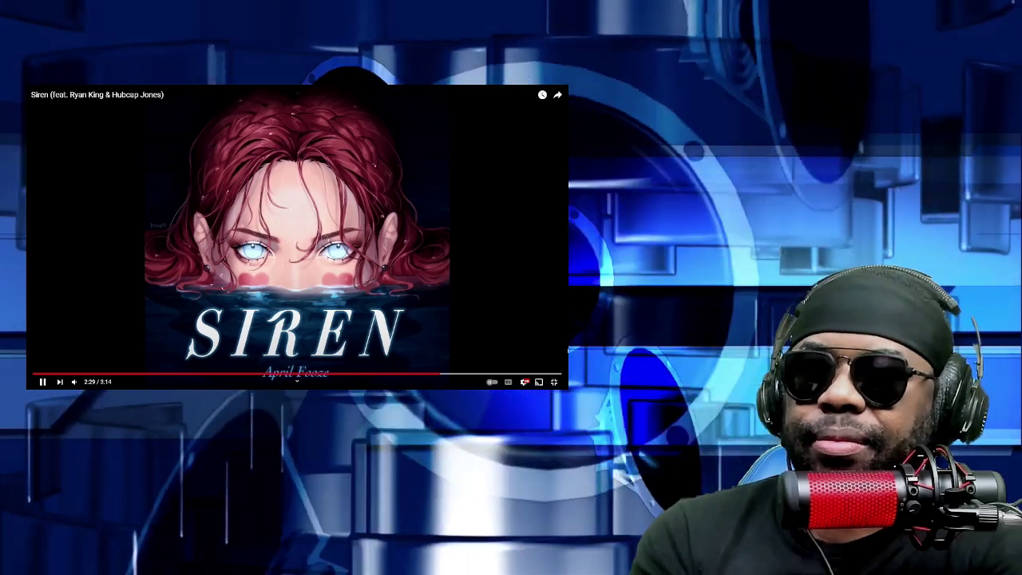